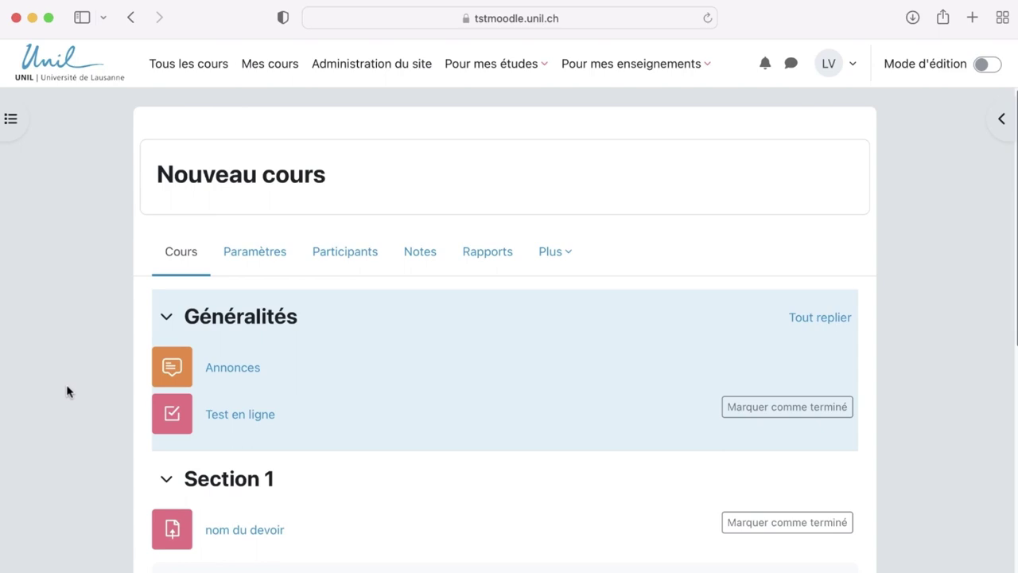
Turn on edit mode for the course "Nouveau cours".
scroll(67, 390, "down", 5)
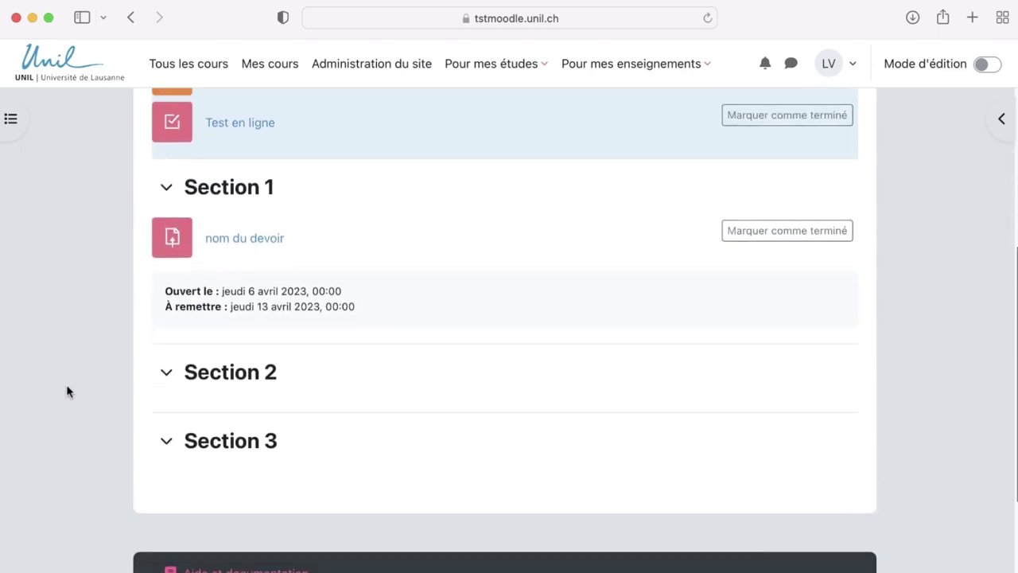
scroll(67, 391, "up", 5)
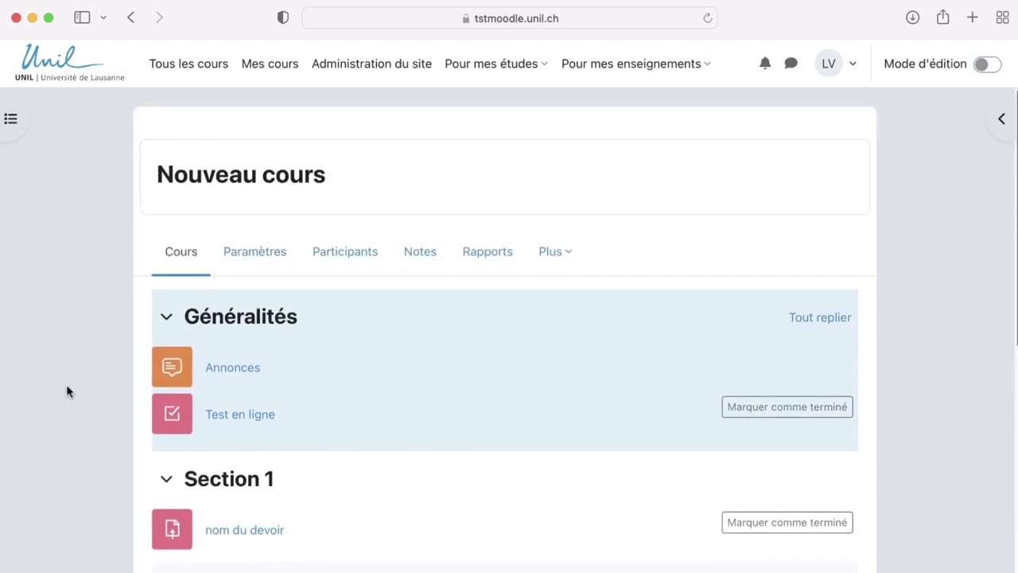
left_click(987, 67)
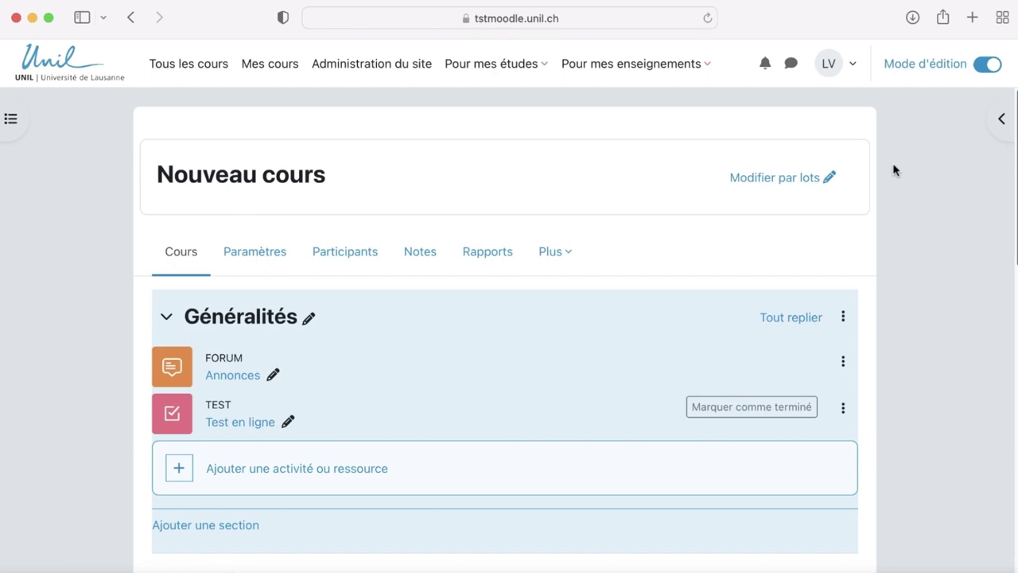
Open the activity and resource chooser for Section 2 and look through the available activities and resources.
scroll(894, 170, "down", 6)
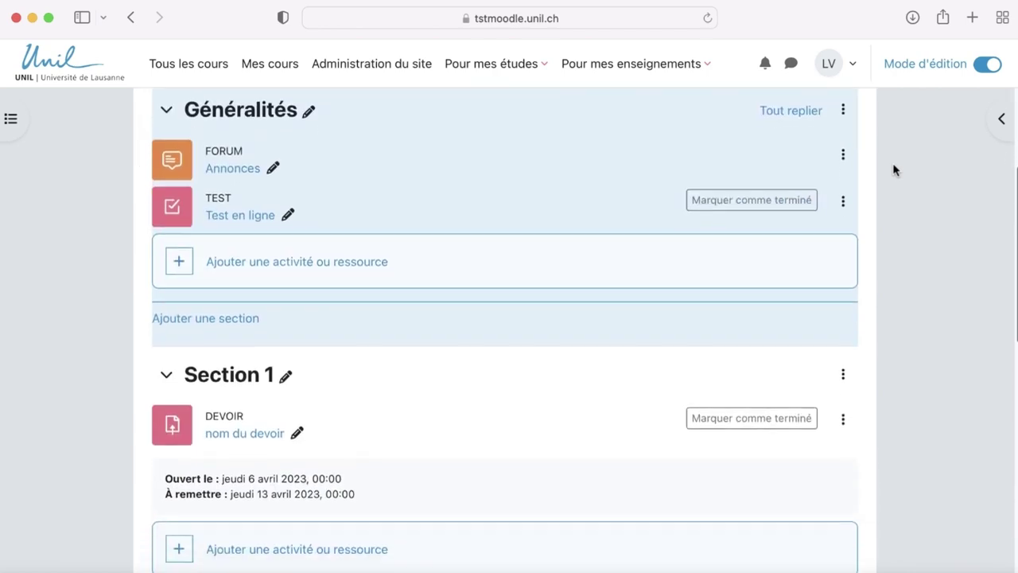
scroll(894, 170, "down", 2)
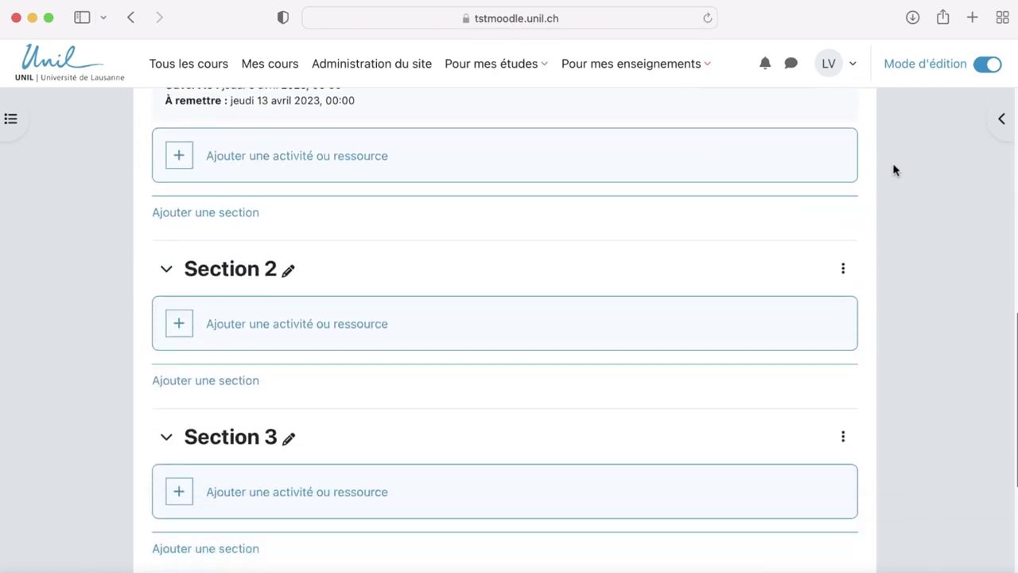
left_click(334, 317)
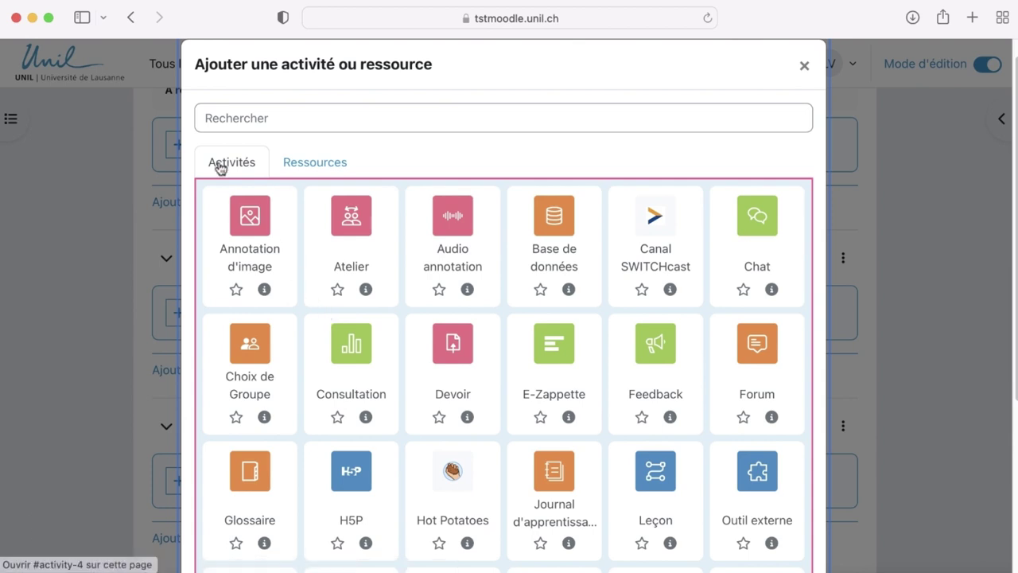
left_click(303, 168)
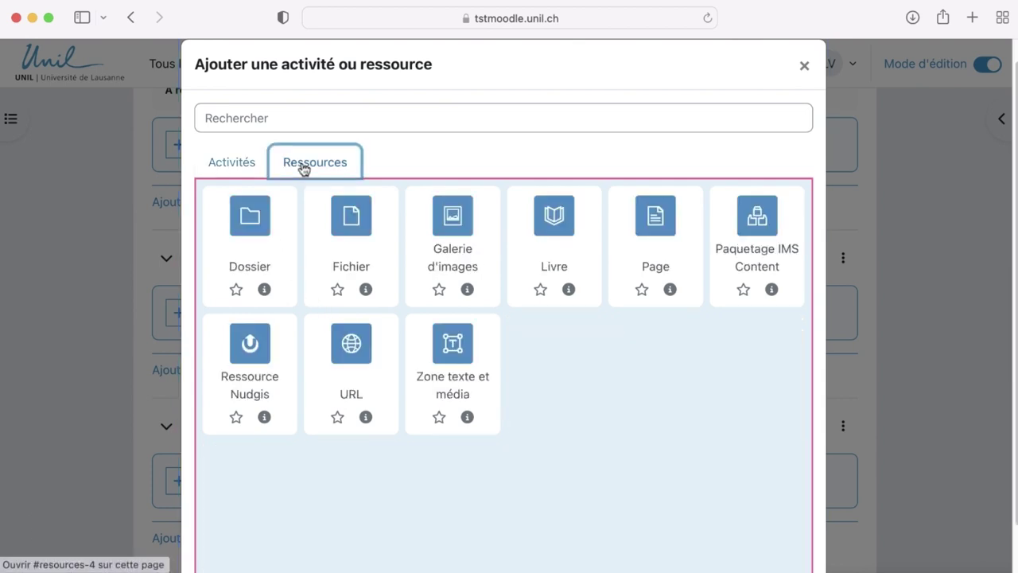
left_click(252, 157)
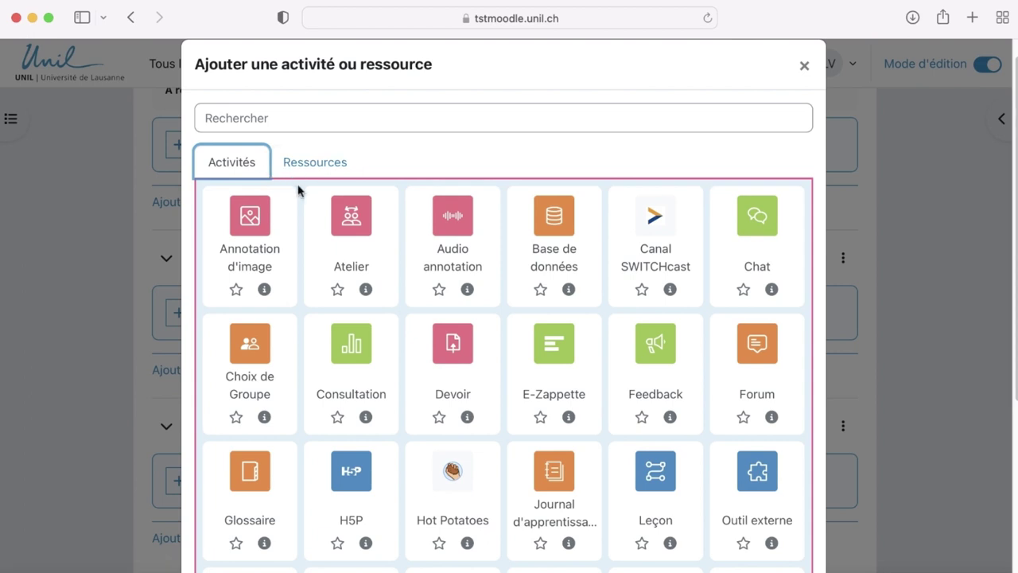
scroll(299, 189, "down", 4)
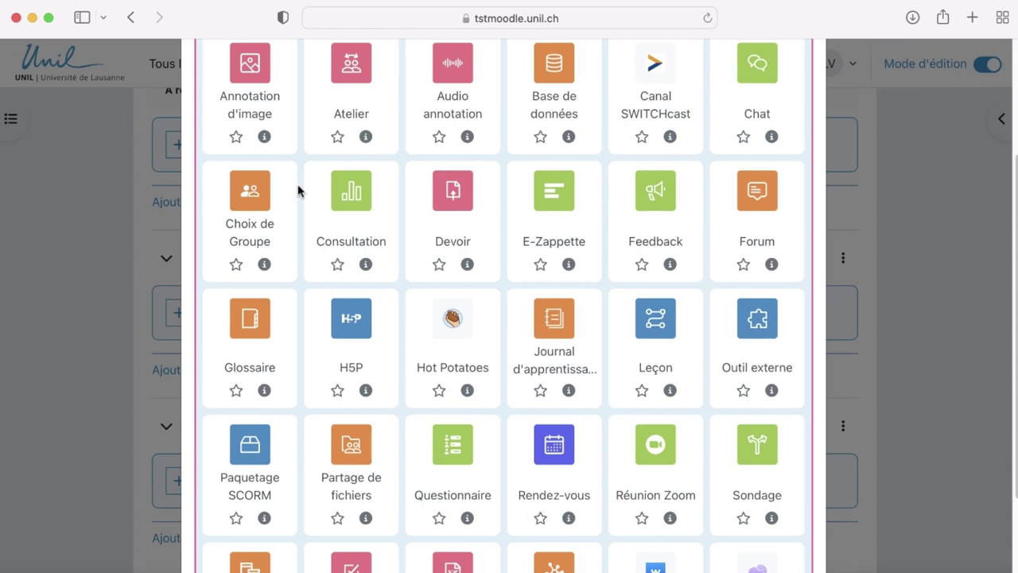
scroll(299, 191, "up", 5)
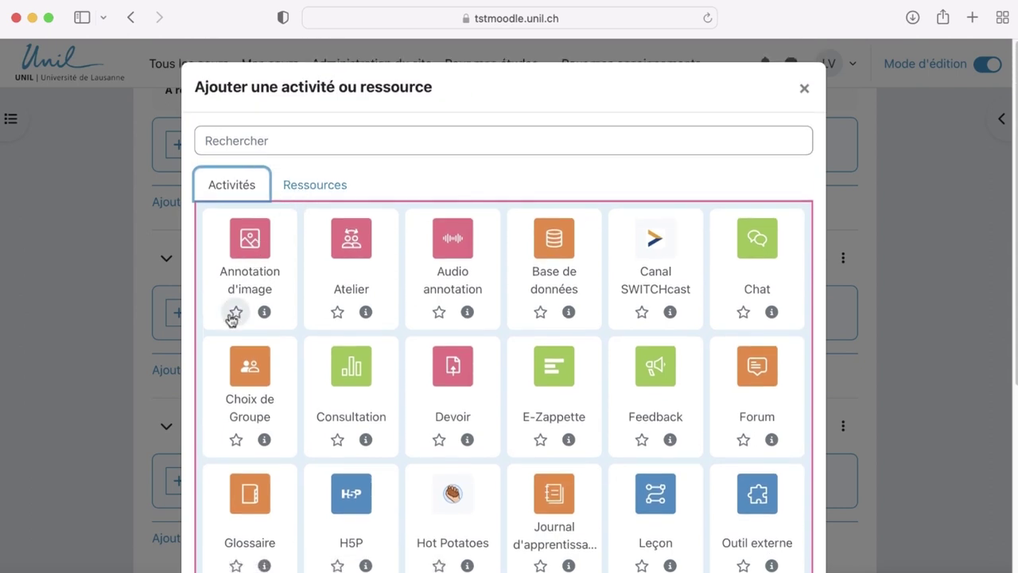
Mark the "Annotation d'image" activity as a favourite, check the favourites list and return to the activities.
left_click(237, 313)
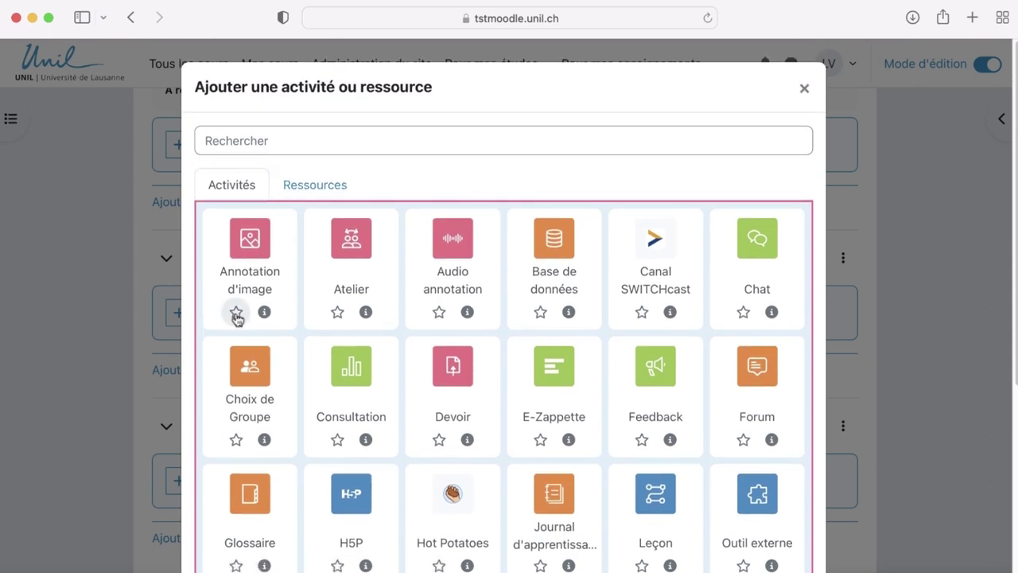
left_click(229, 188)
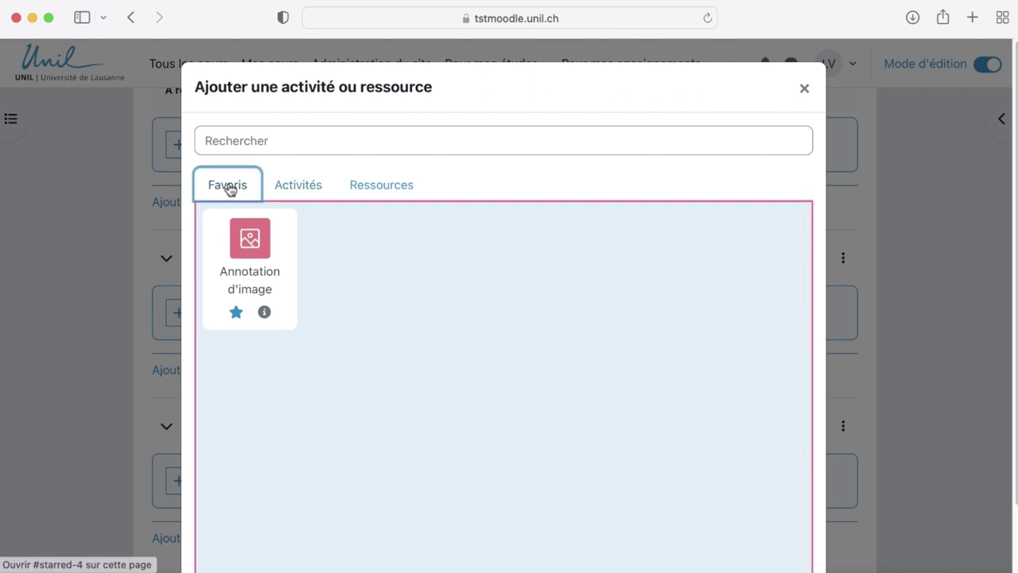
left_click(291, 189)
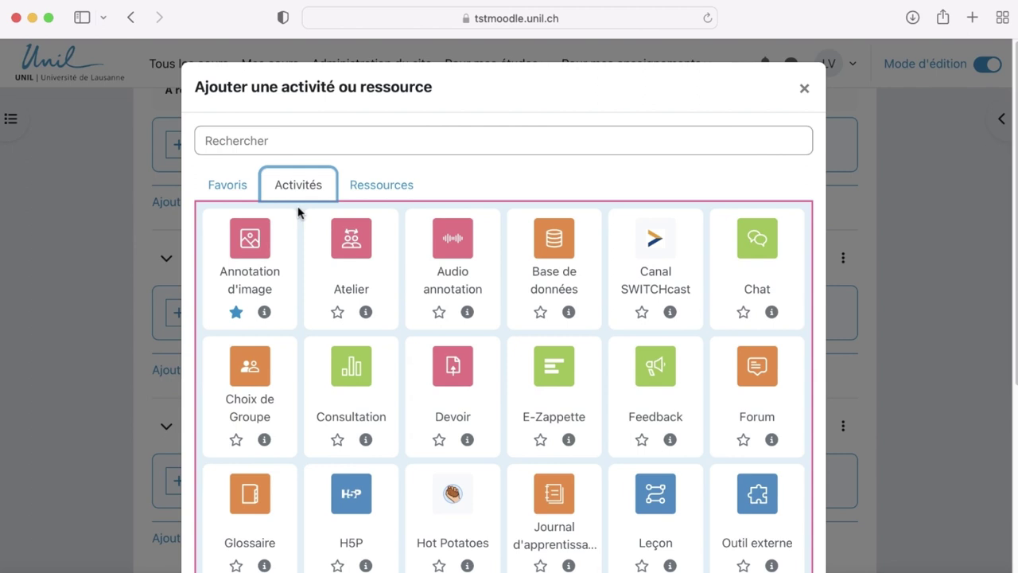
Search the activity and resource chooser for "définition".
left_click(262, 143)
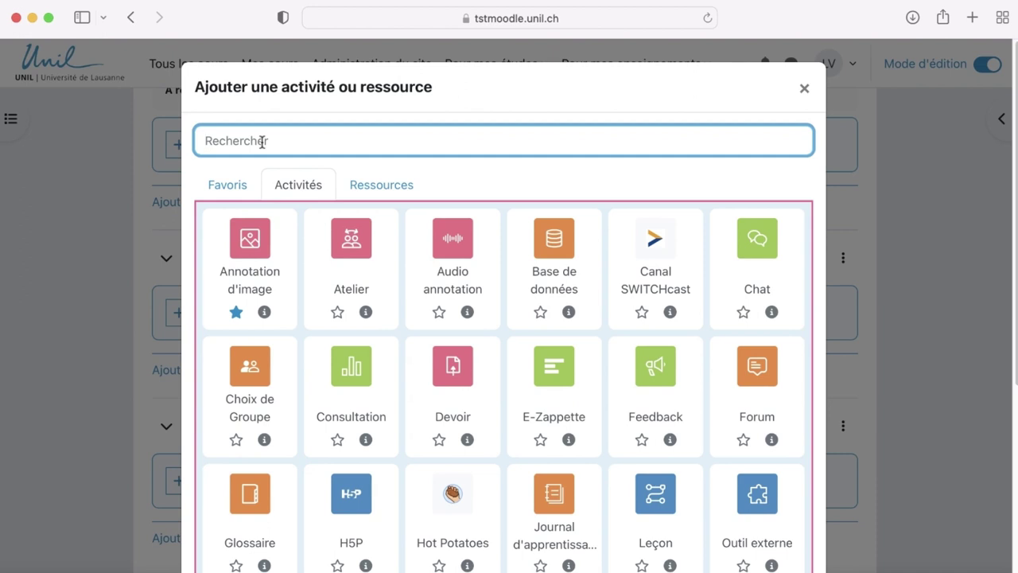
type("définitio")
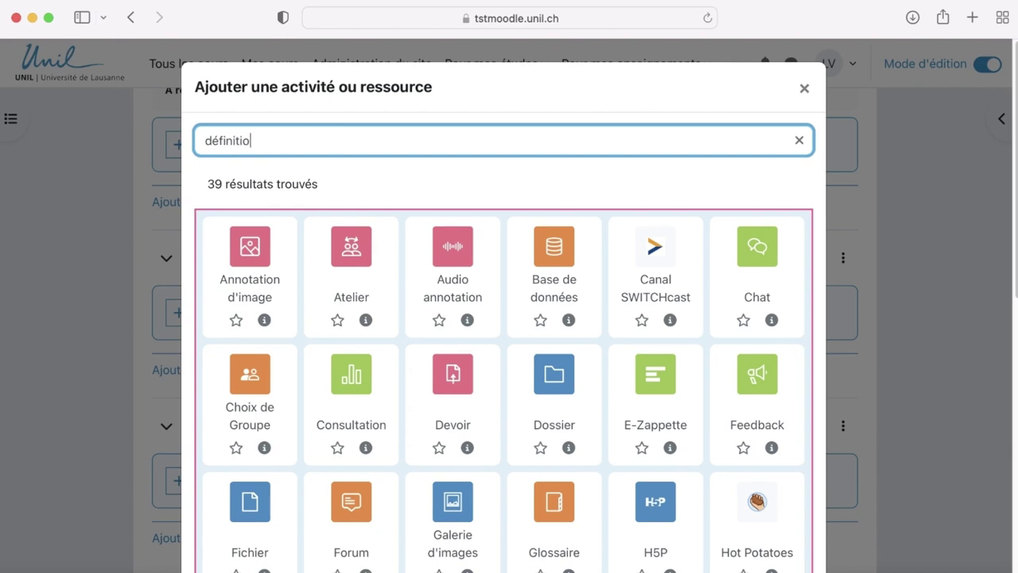
type("n")
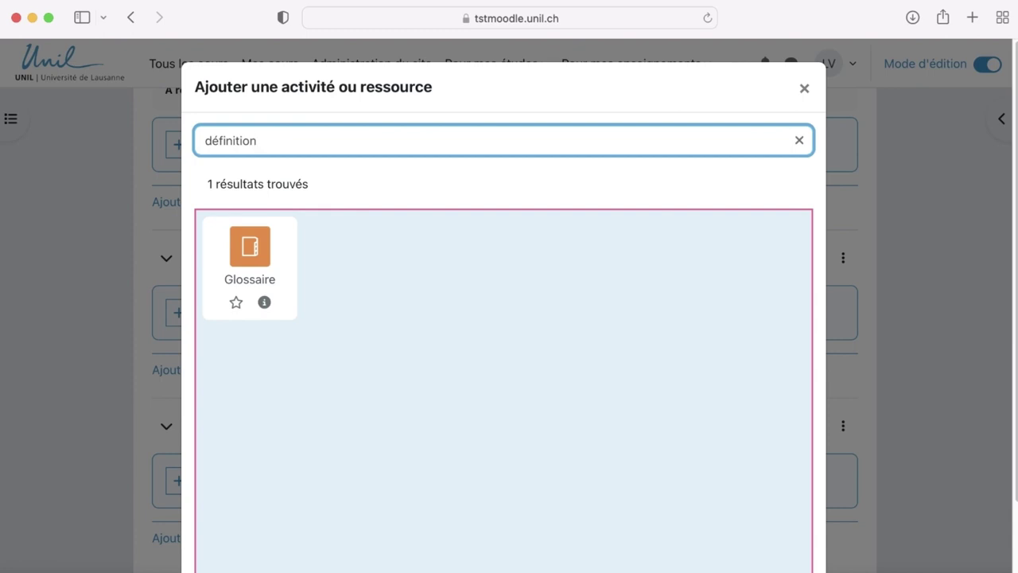
Read the description of the Glossaire activity and return to the search results.
left_click(264, 303)
scroll(266, 313, "down", 1)
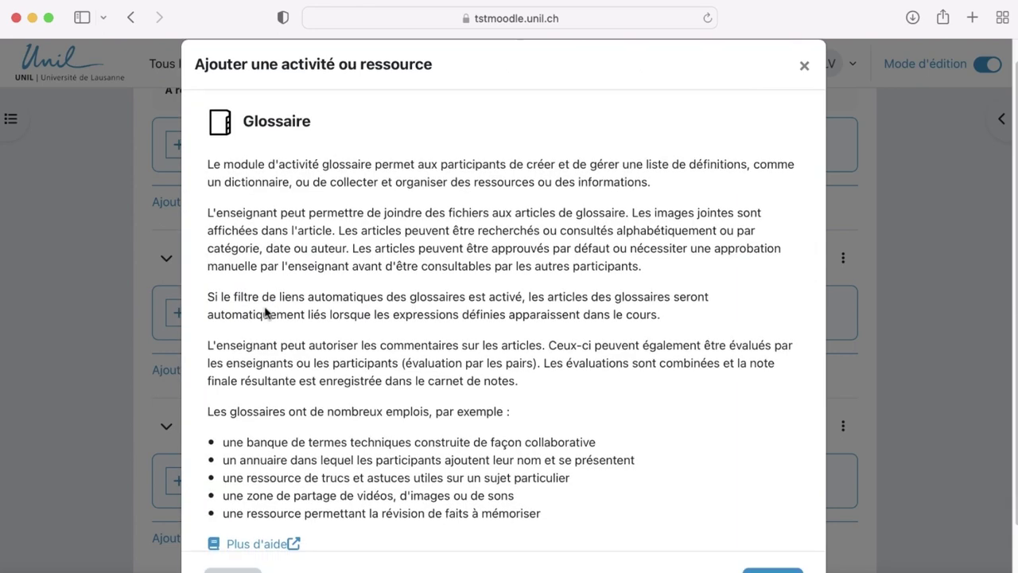
scroll(266, 314, "down", 2)
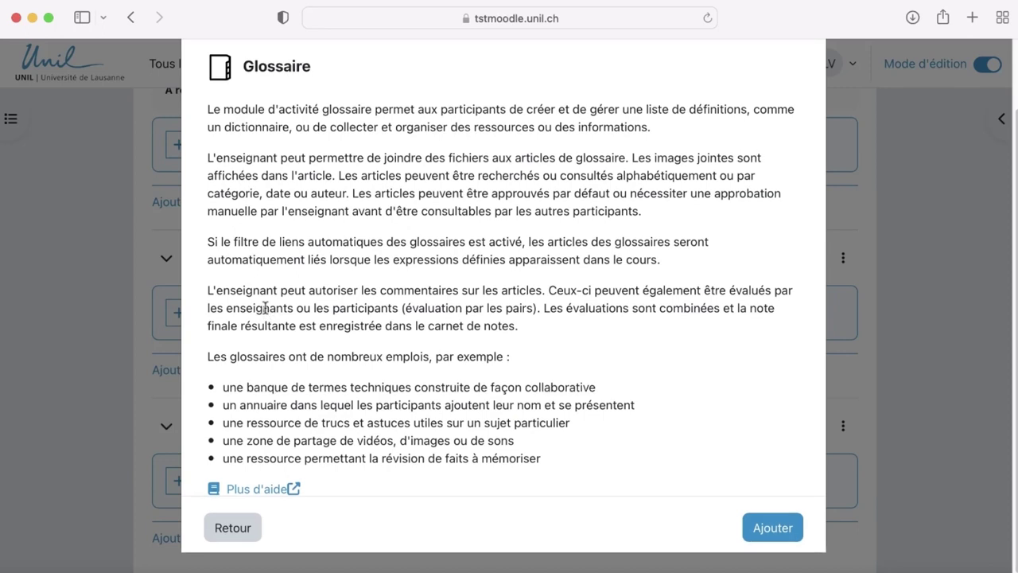
scroll(264, 308, "up", 2)
scroll(265, 308, "down", 2)
left_click(224, 525)
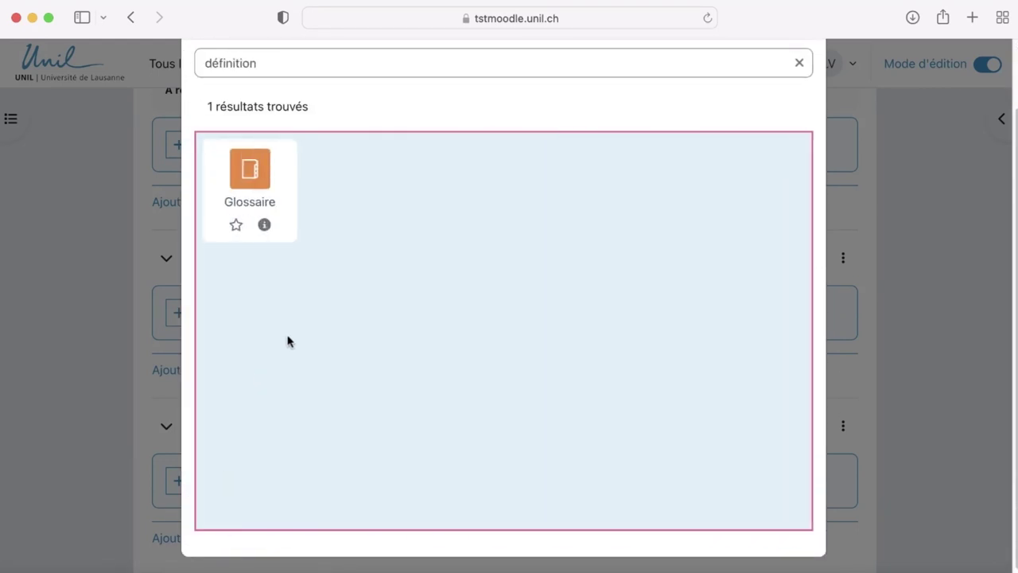
Add a Glossaire activity to Section 2 and enter "nom" as its name.
left_click(253, 182)
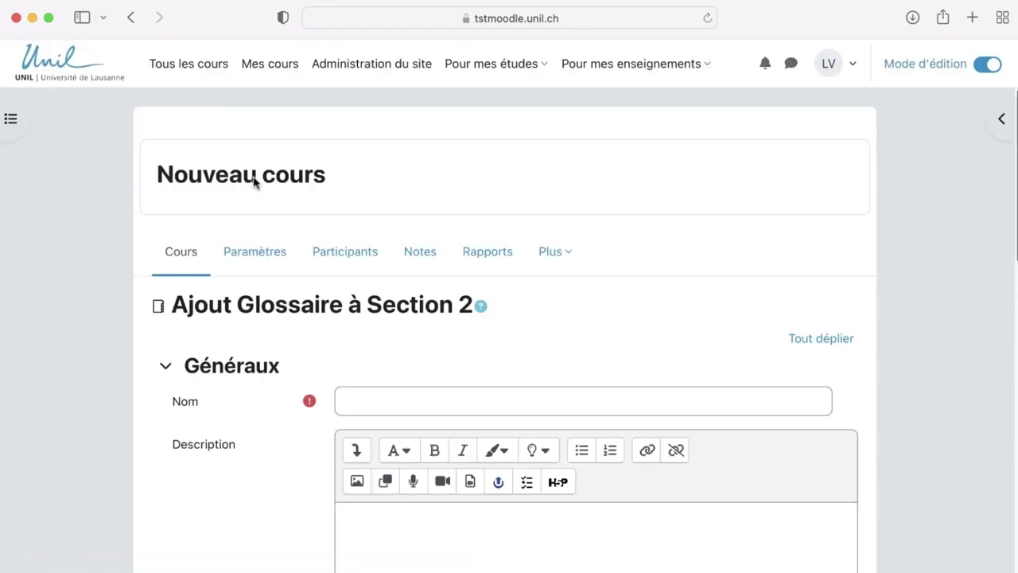
scroll(133, 216, "down", 3)
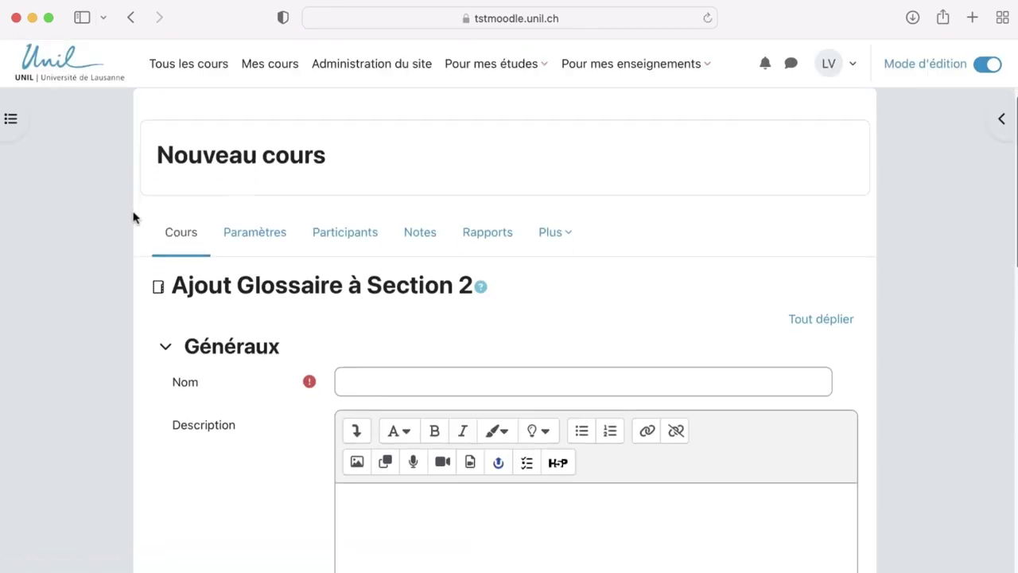
scroll(133, 216, "down", 2)
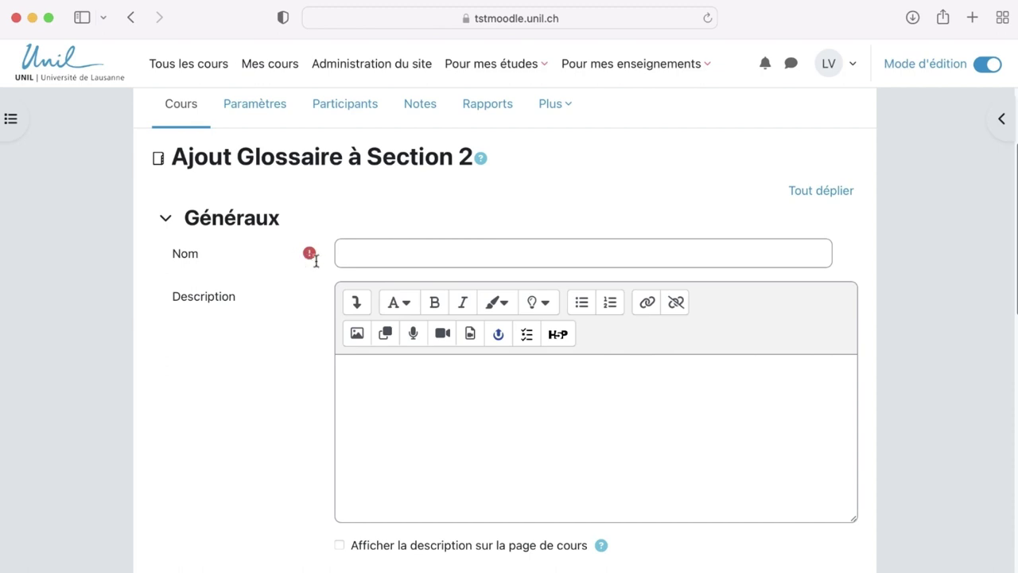
left_click(362, 249)
type("nom")
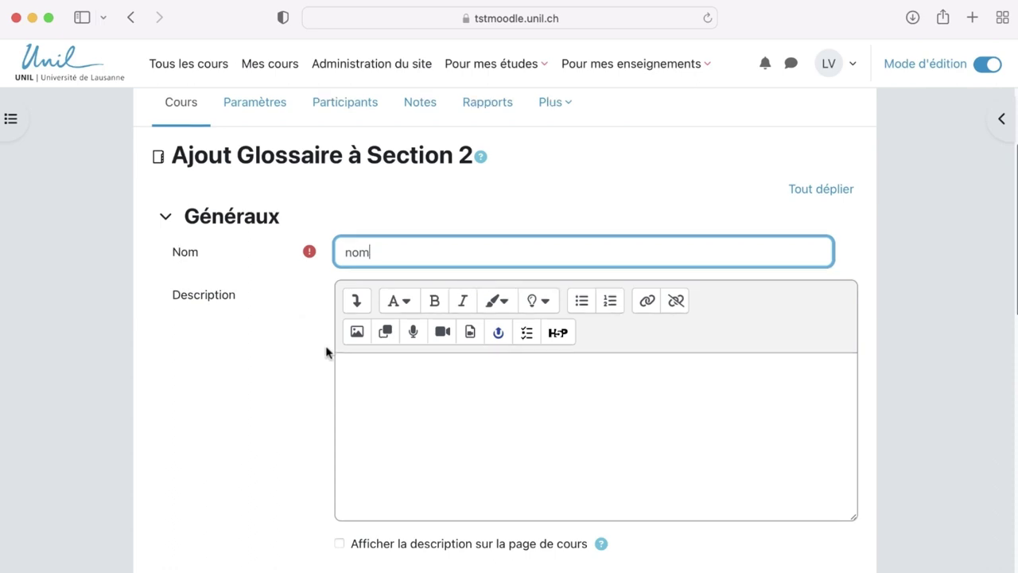
Review the remaining glossary settings, then save the activity and return to the course.
scroll(326, 353, "down", 3)
scroll(326, 352, "down", 8)
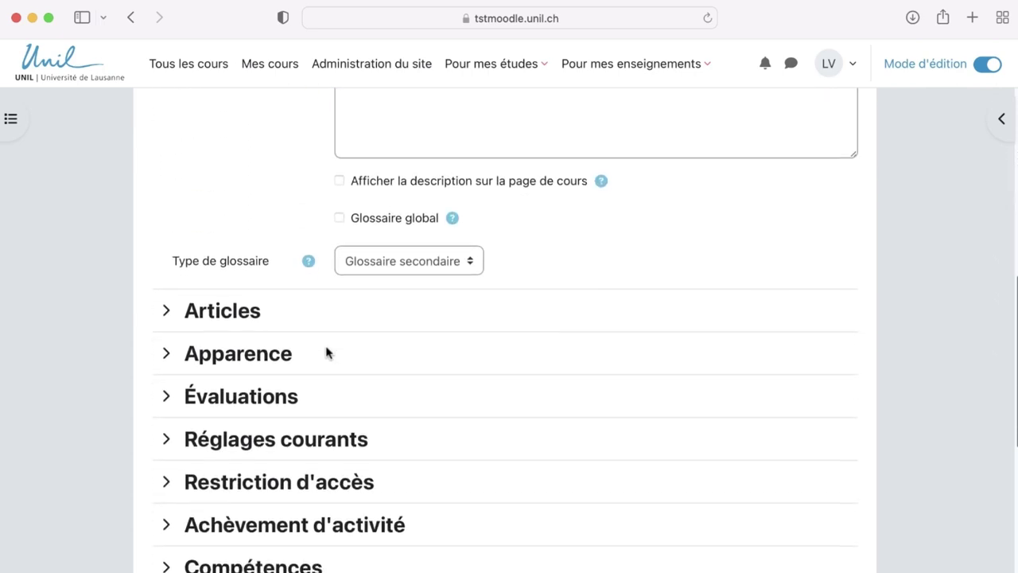
scroll(326, 353, "down", 1)
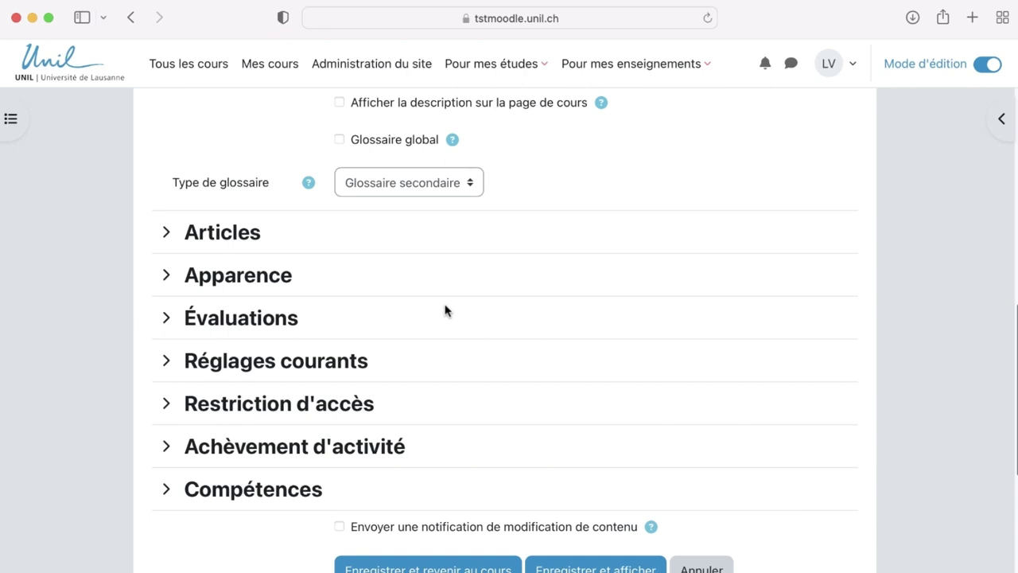
scroll(446, 310, "down", 3)
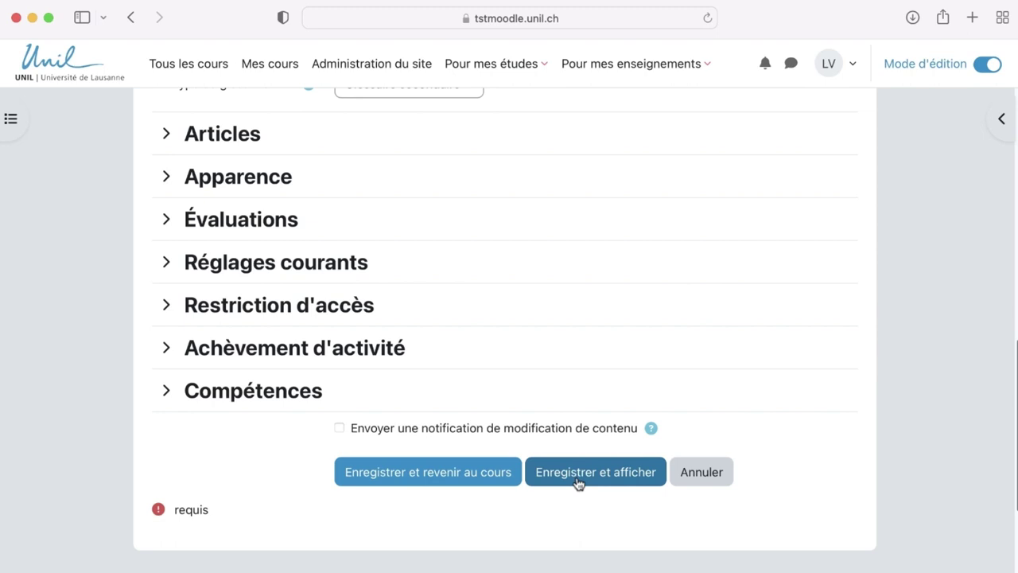
left_click(421, 474)
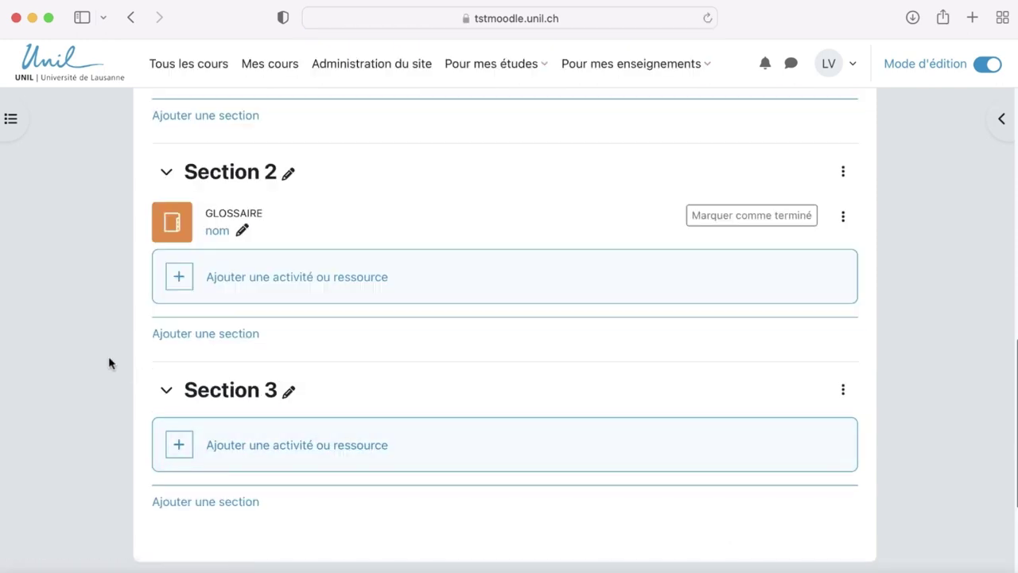
Turn off edit mode for the course.
scroll(109, 361, "up", 5)
scroll(110, 362, "up", 5)
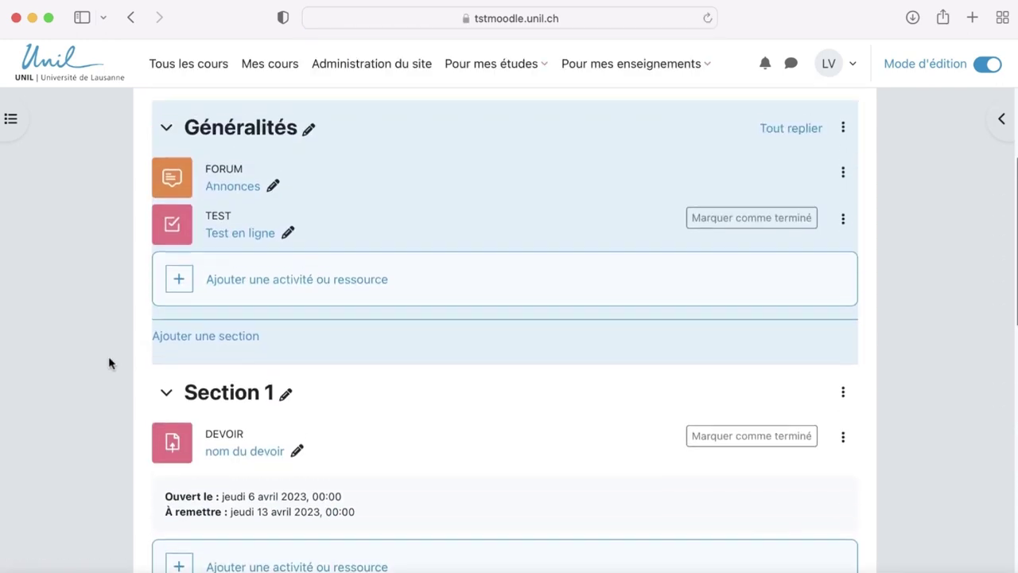
scroll(109, 363, "up", 1)
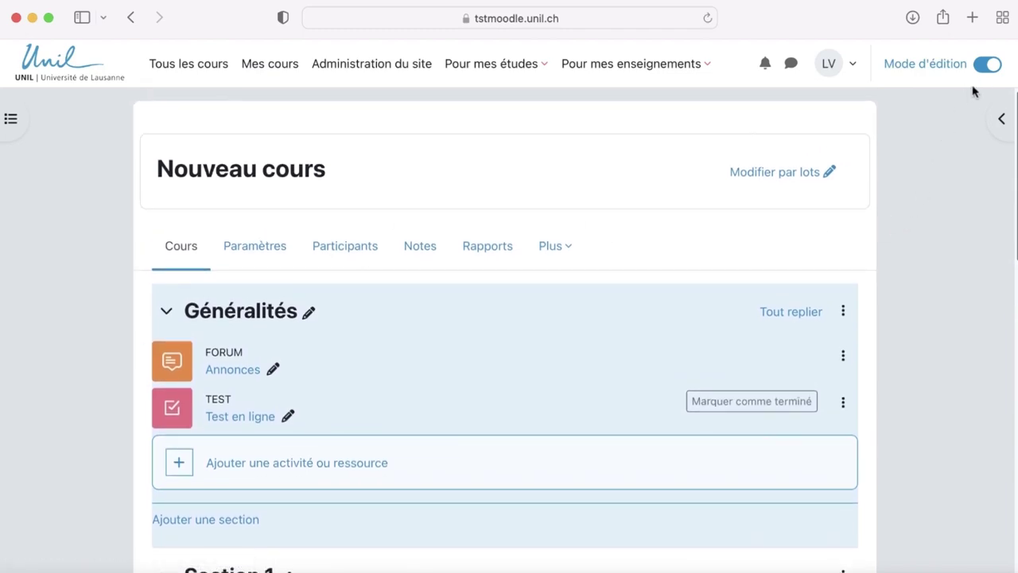
left_click(987, 68)
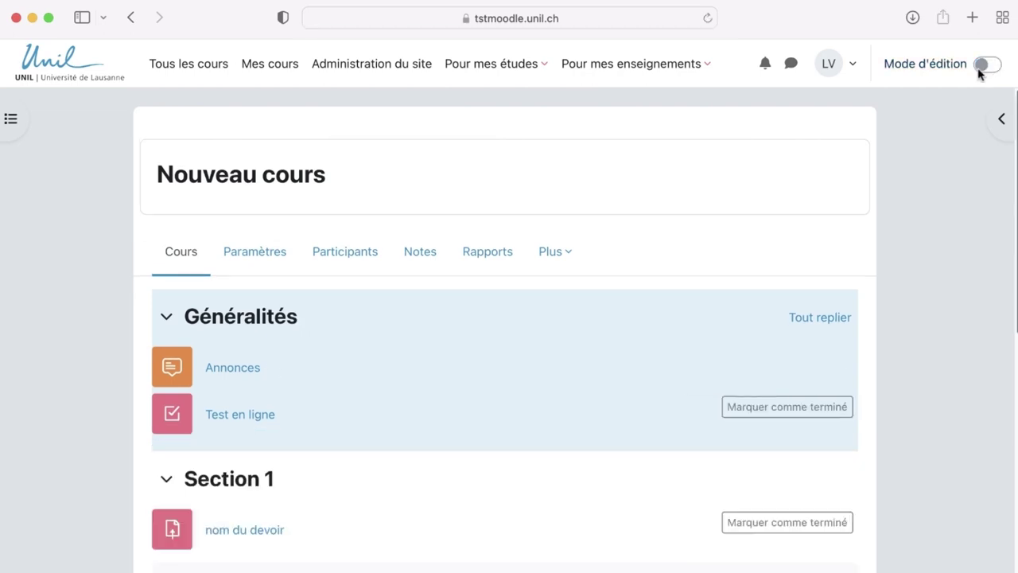